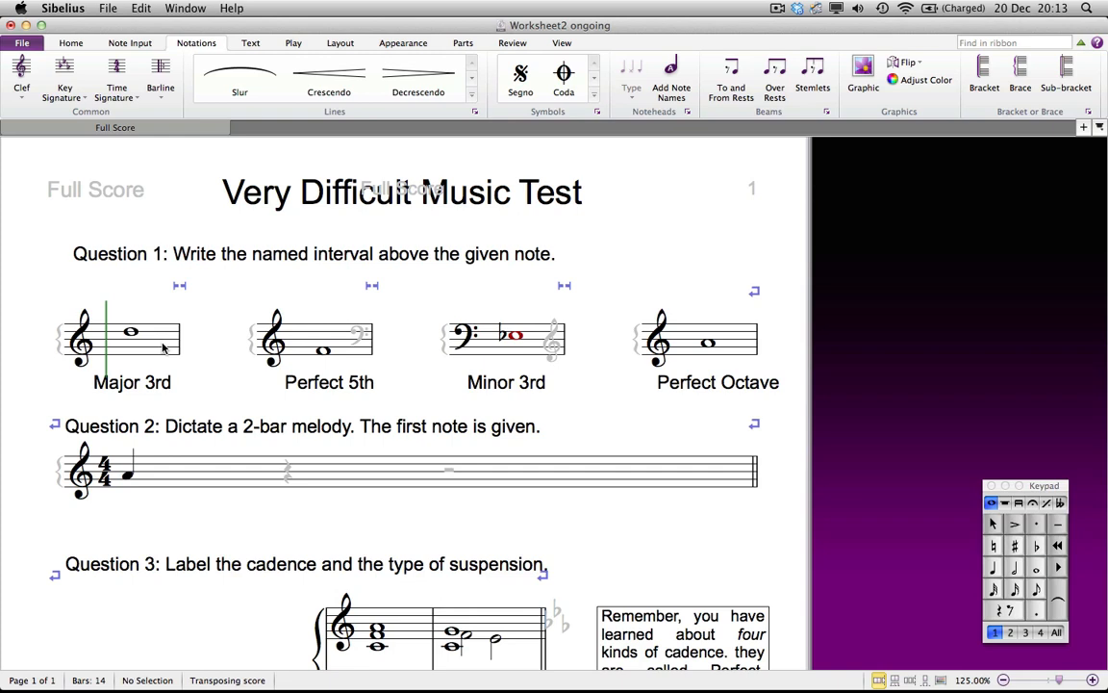
Make a graphic selection of the four Question 1 staves, extending the frame to include all the interval labels
{"action": "double_click", "coordinate": [163, 348]}
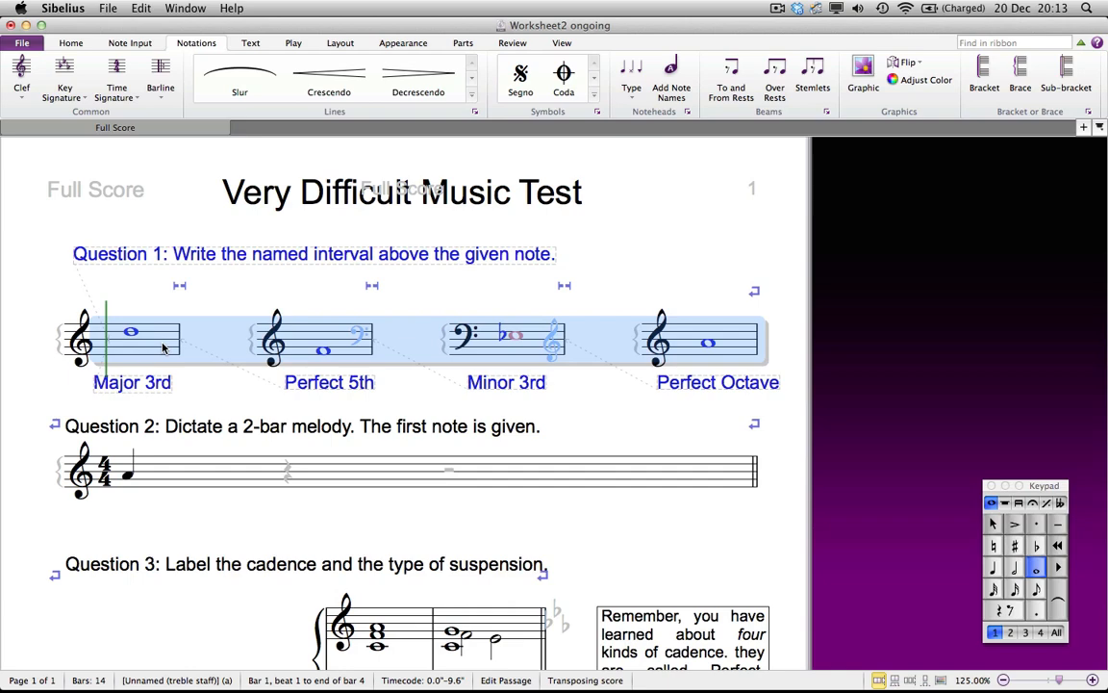
{"action": "key", "text": "alt+g"}
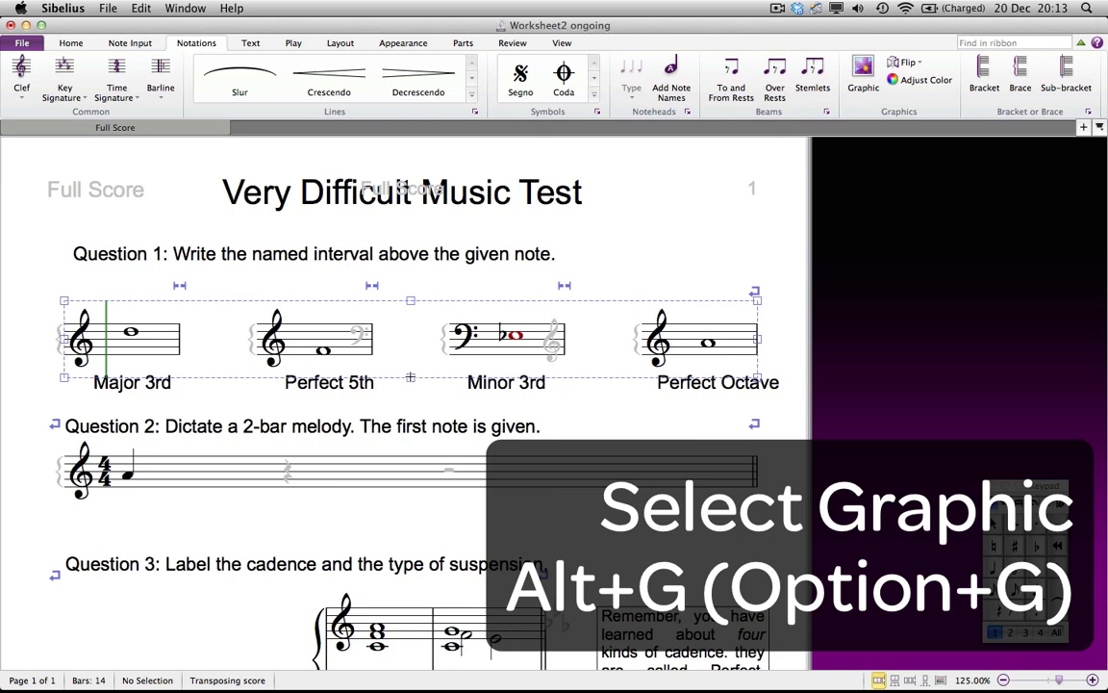
{"action": "left_click_drag", "start_coordinate": [411, 378], "coordinate": [412, 396]}
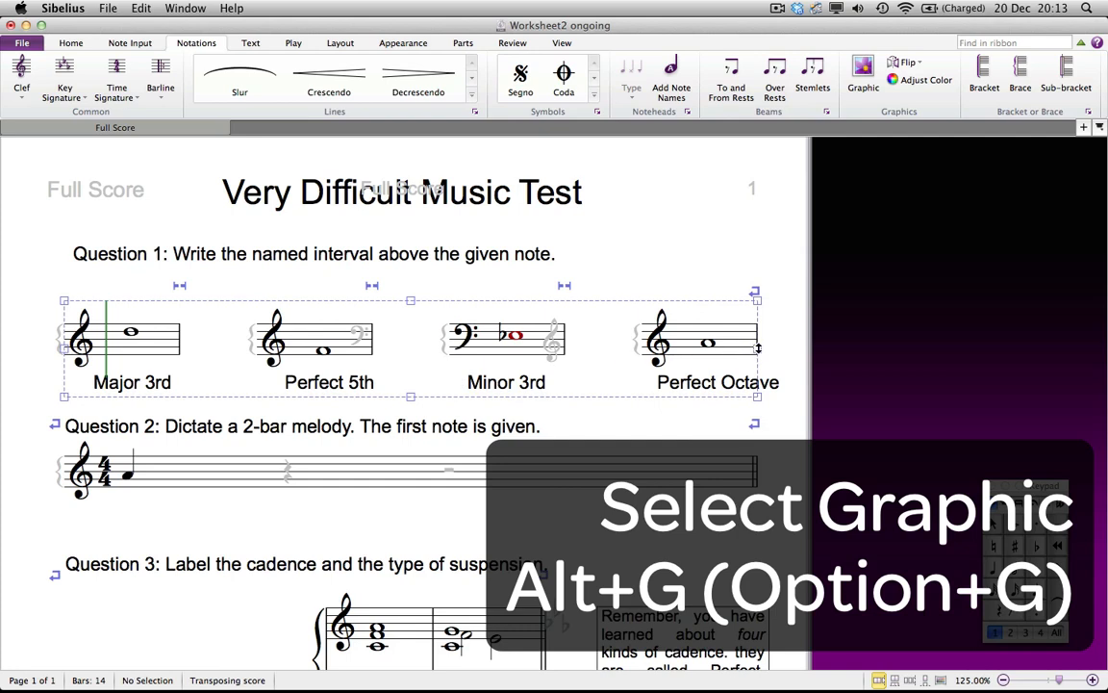
{"action": "left_click_drag", "start_coordinate": [759, 348], "coordinate": [782, 348]}
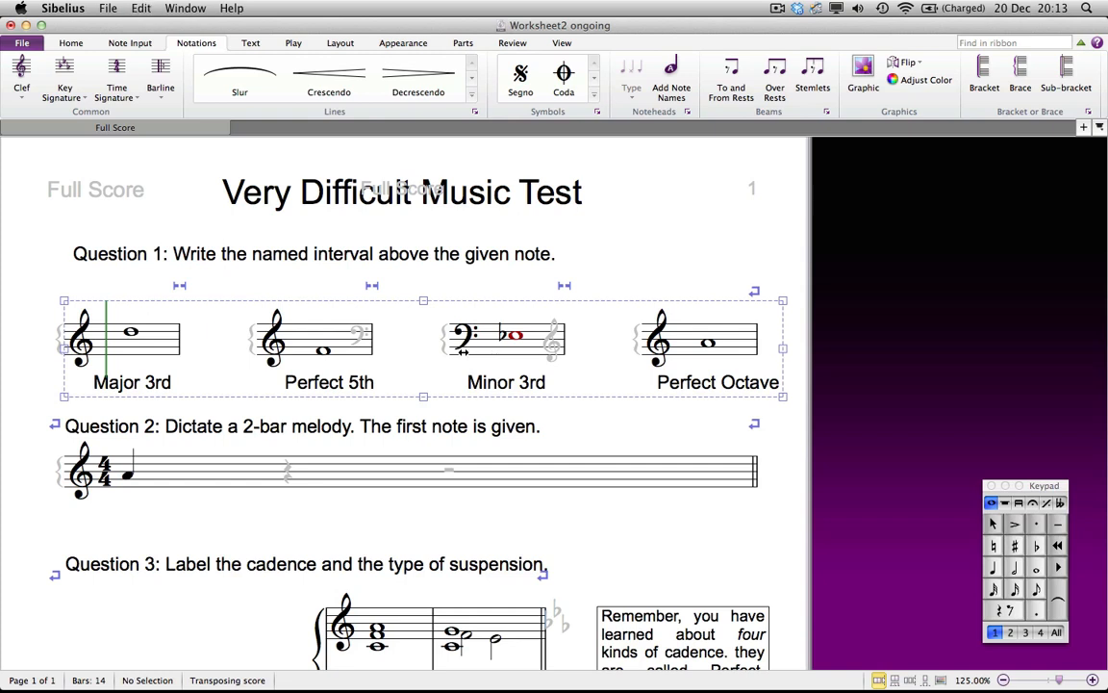
Paste the copied Question 1 graphic below question 3.1 in the Pages document Graphics export.pages and return to Sibelius
{"action": "mouse_move", "coordinate": [228, 687]}
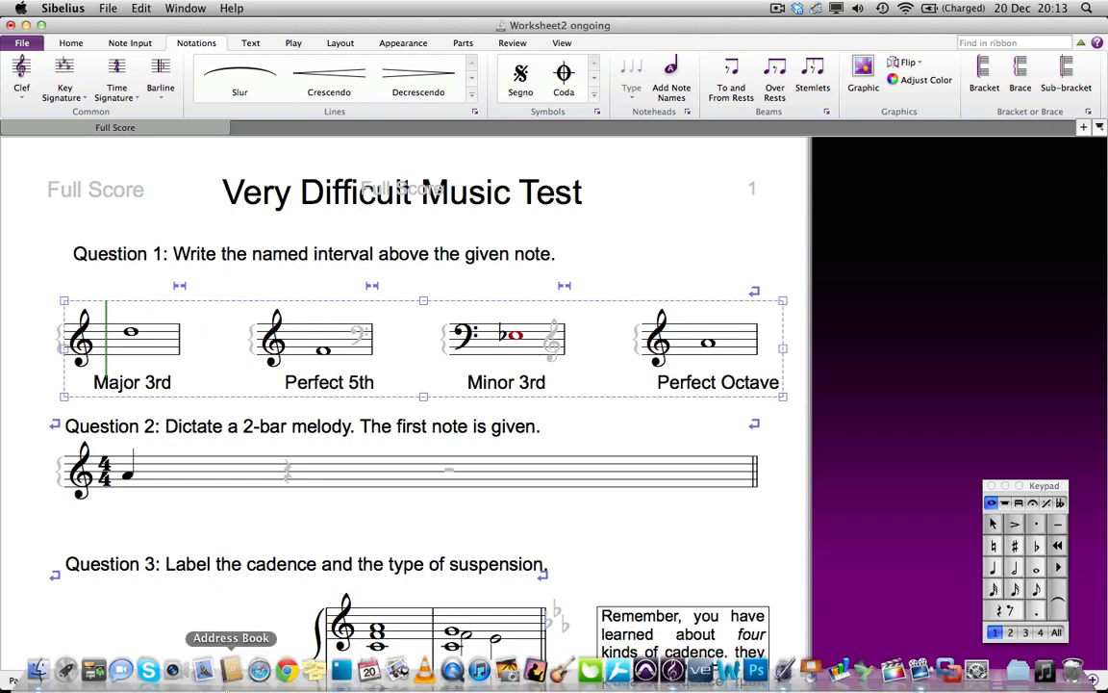
{"action": "left_click", "coordinate": [784, 672]}
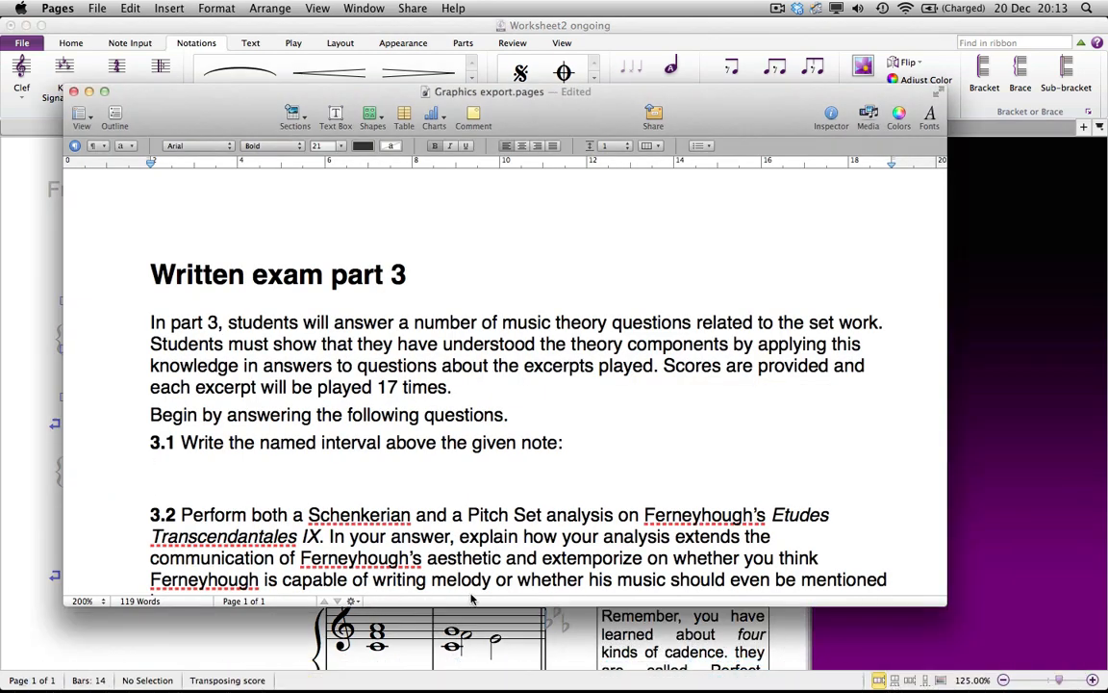
{"action": "key", "text": "super+v"}
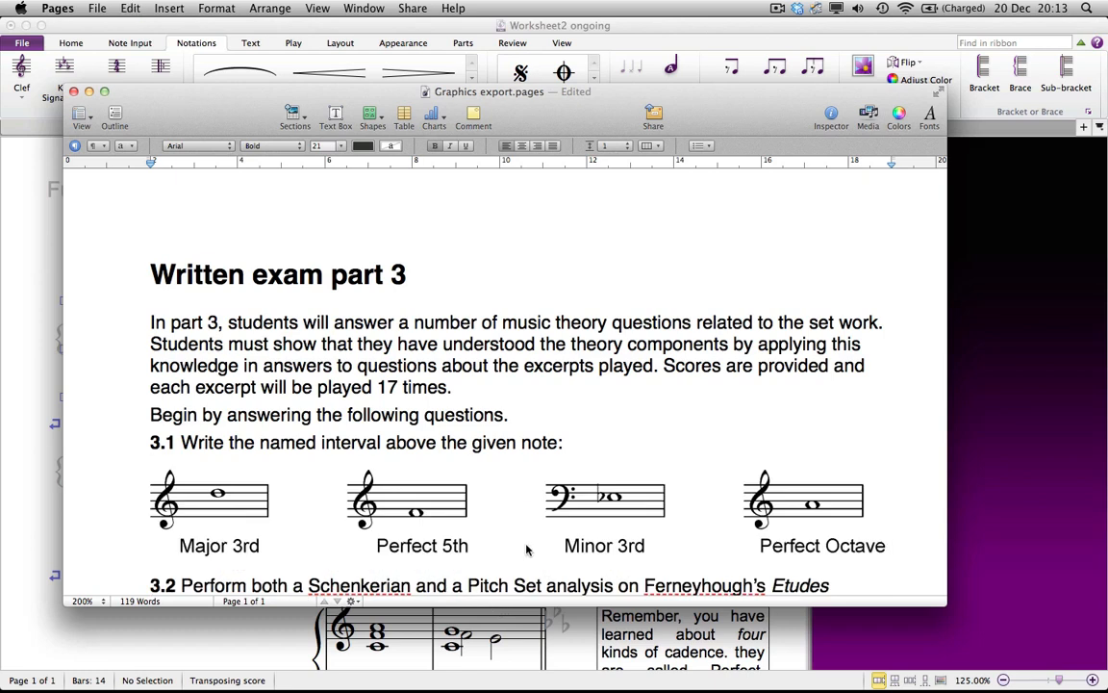
{"action": "scroll", "coordinate": [543, 534], "scroll_direction": "down", "scroll_amount": 1}
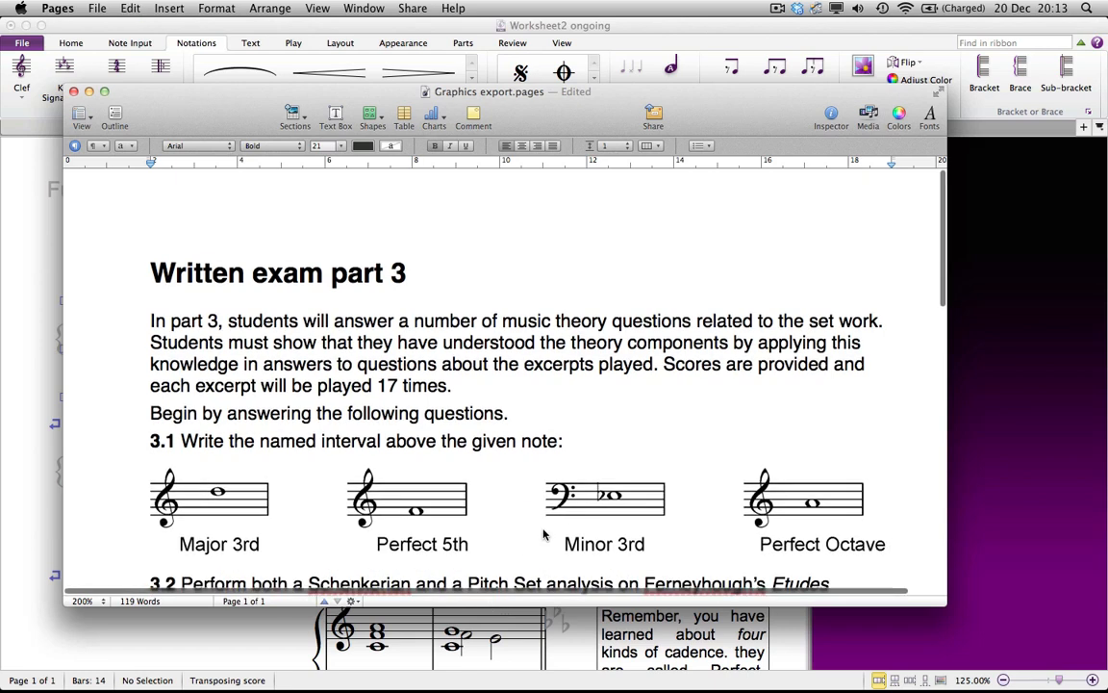
{"action": "scroll", "coordinate": [740, 413], "scroll_direction": "down", "scroll_amount": 1}
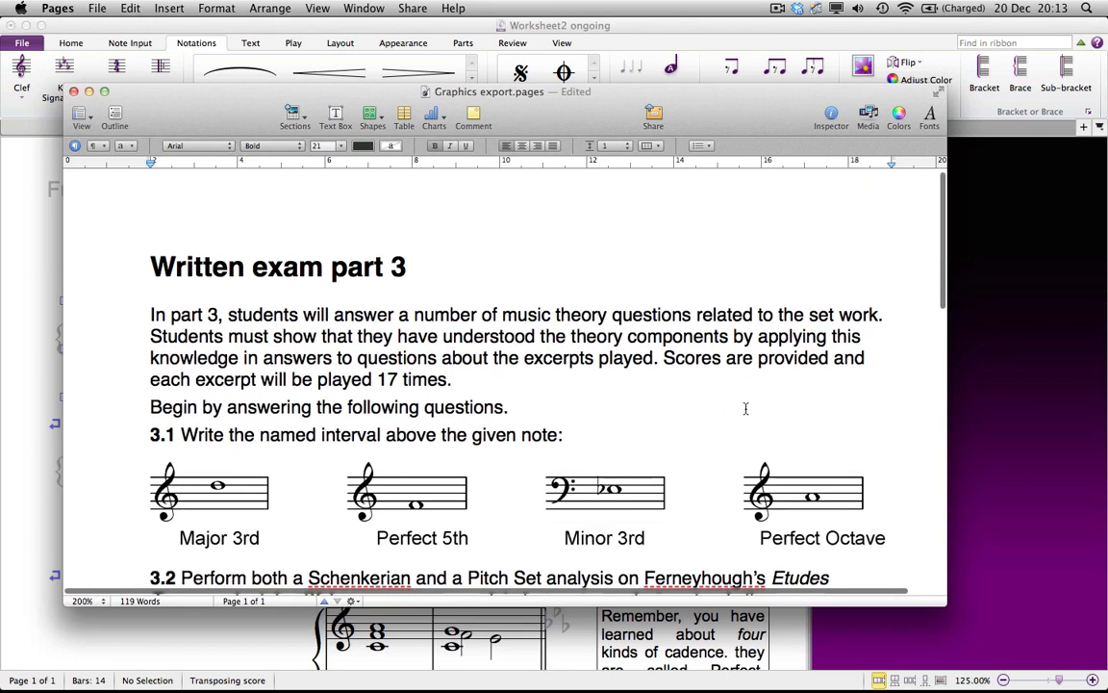
{"action": "scroll", "coordinate": [675, 408], "scroll_direction": "down", "scroll_amount": 5}
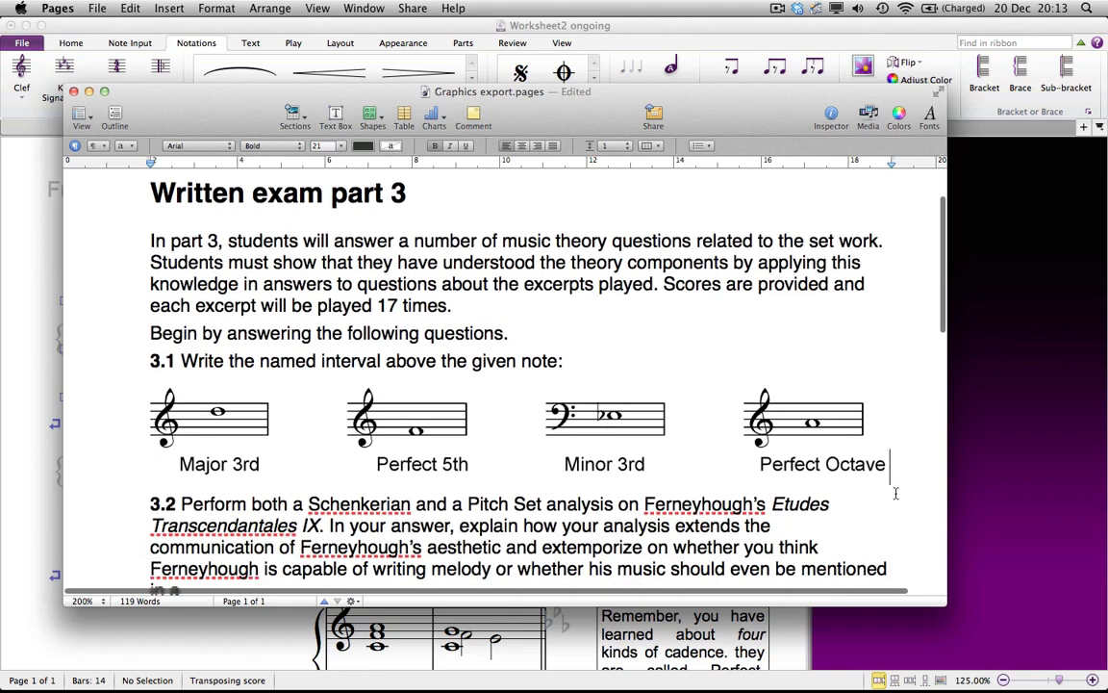
{"action": "scroll", "coordinate": [891, 496], "scroll_direction": "up", "scroll_amount": 1}
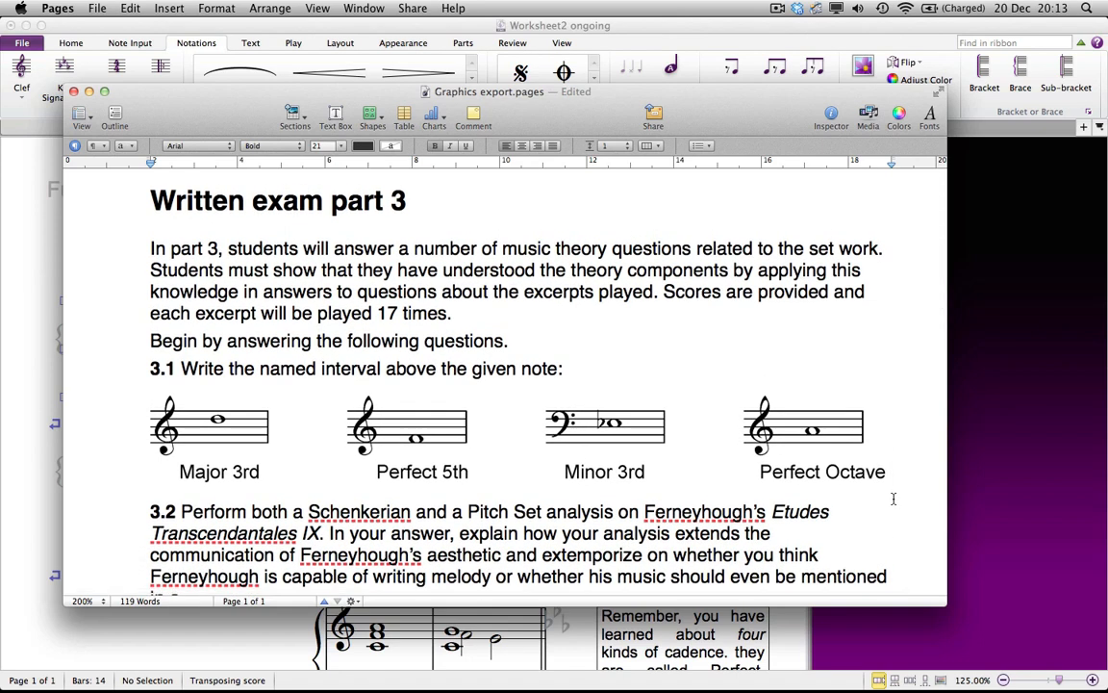
{"action": "scroll", "coordinate": [893, 498], "scroll_direction": "up", "scroll_amount": 1}
{"action": "left_click", "coordinate": [1046, 602]}
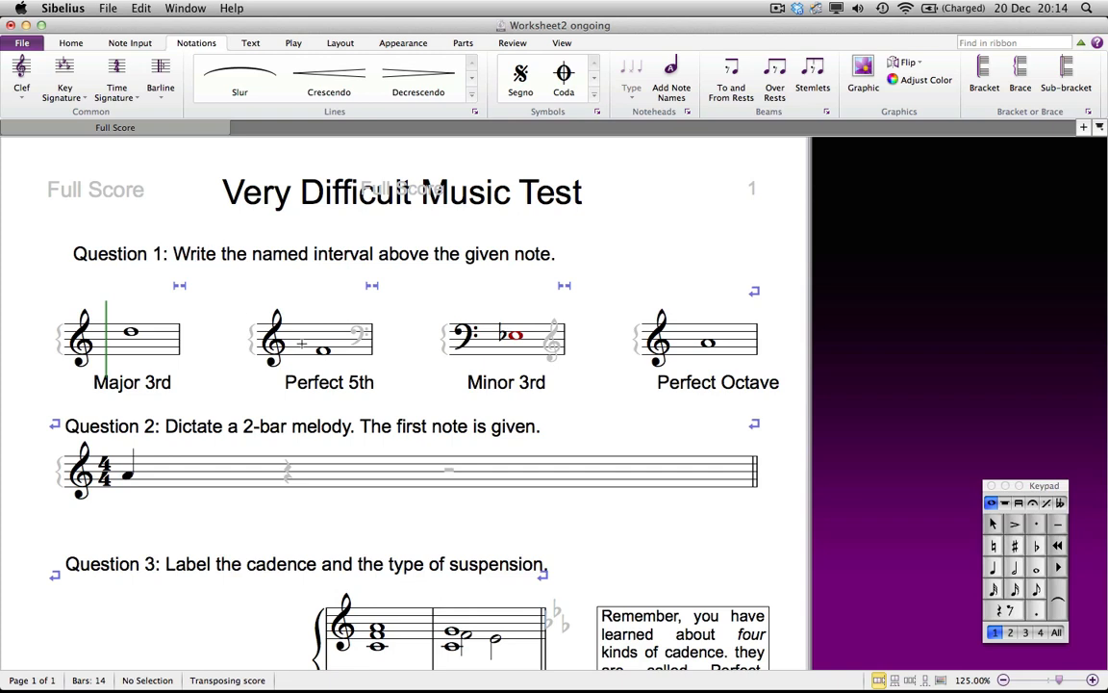
{"action": "left_click_drag", "start_coordinate": [224, 290], "coordinate": [409, 390]}
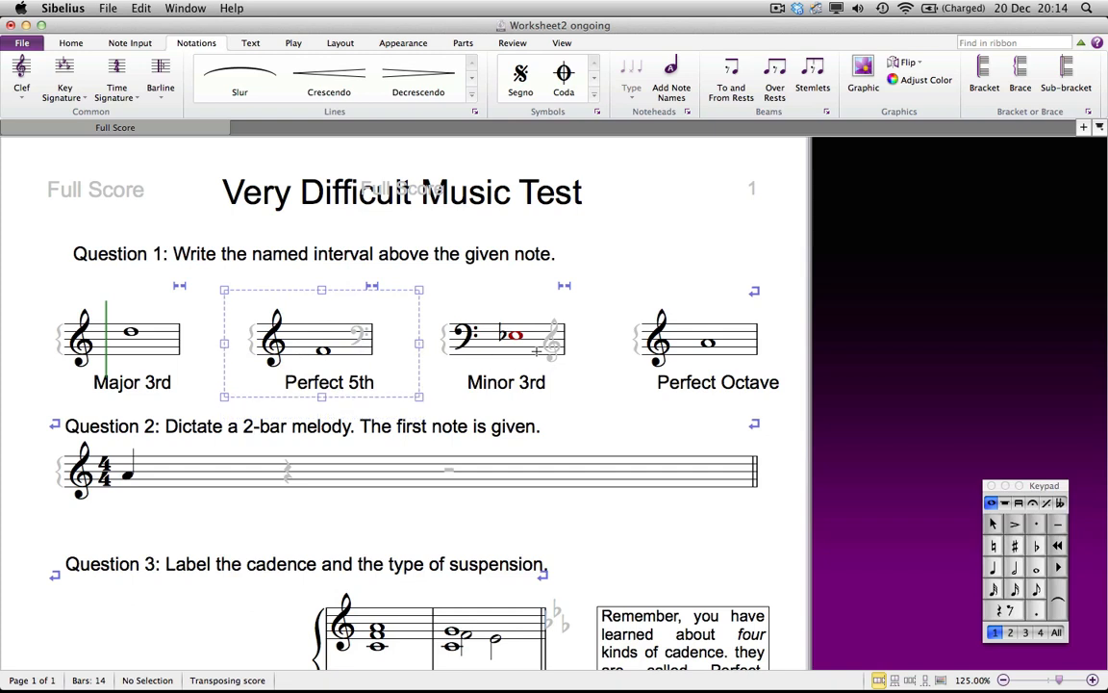
{"action": "key", "text": "Escape"}
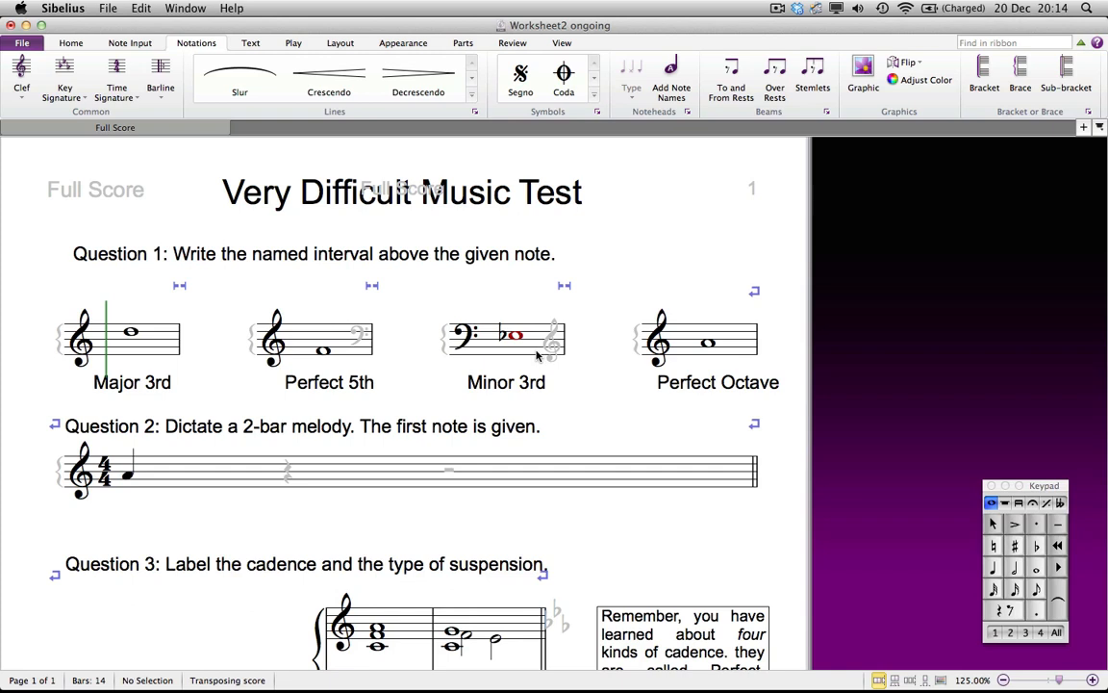
{"action": "left_click", "coordinate": [499, 473]}
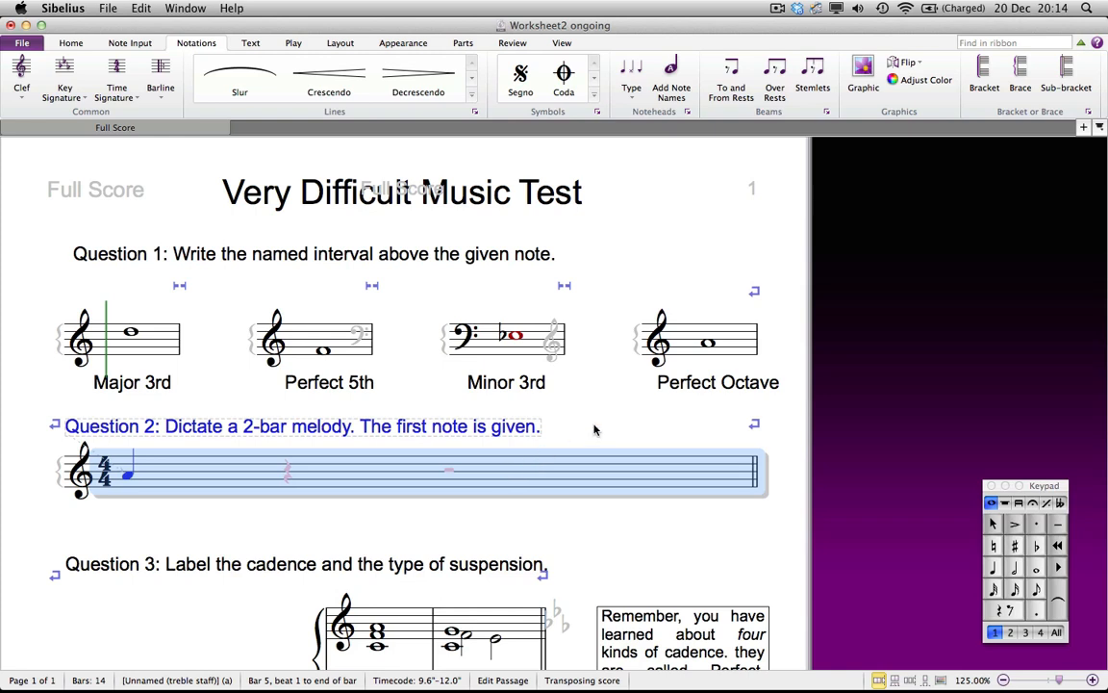
{"action": "key", "text": "Escape"}
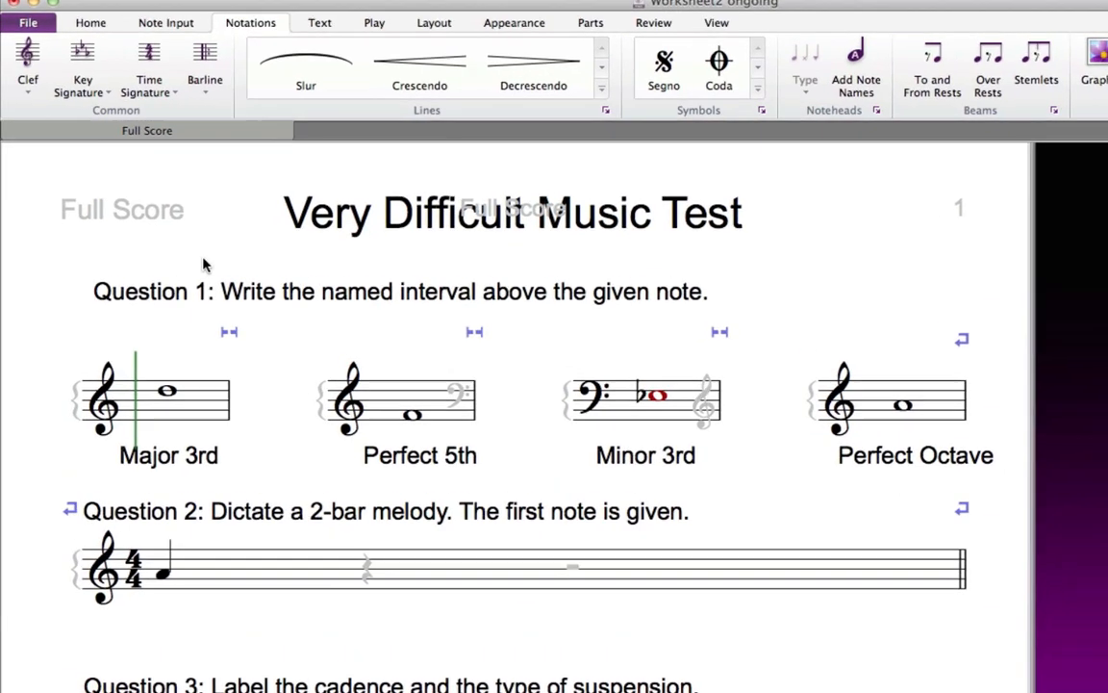
Open the graphics export settings for the score and choose Portable Network Graphics (PNG) as the format
{"action": "left_click", "coordinate": [35, 14]}
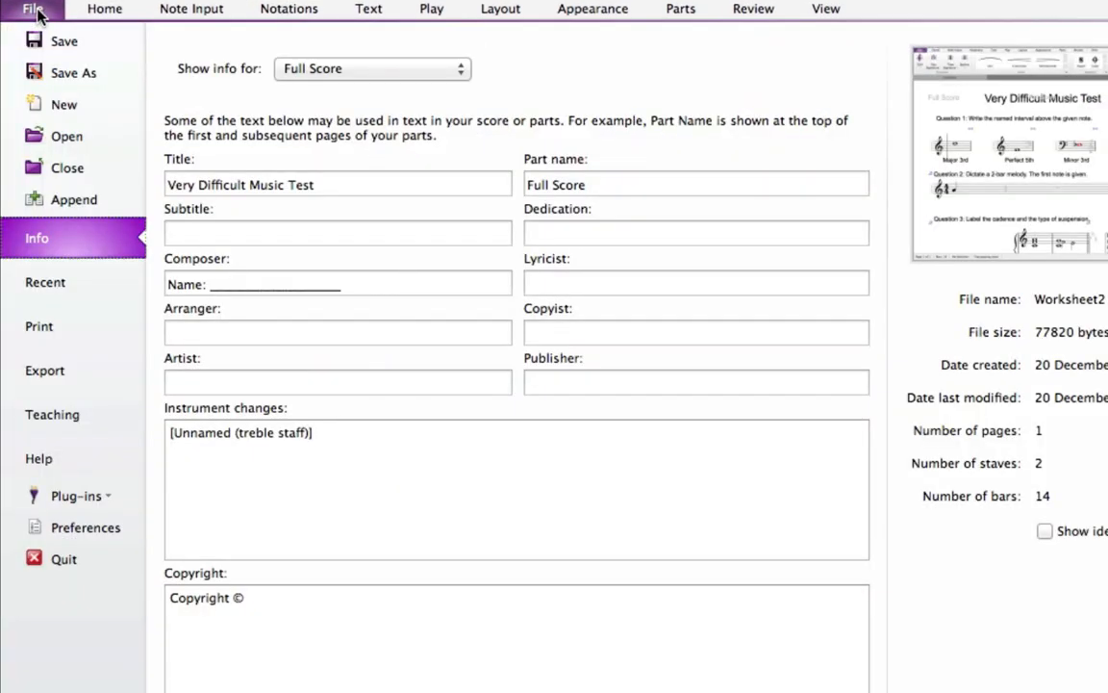
{"action": "left_click", "coordinate": [82, 380]}
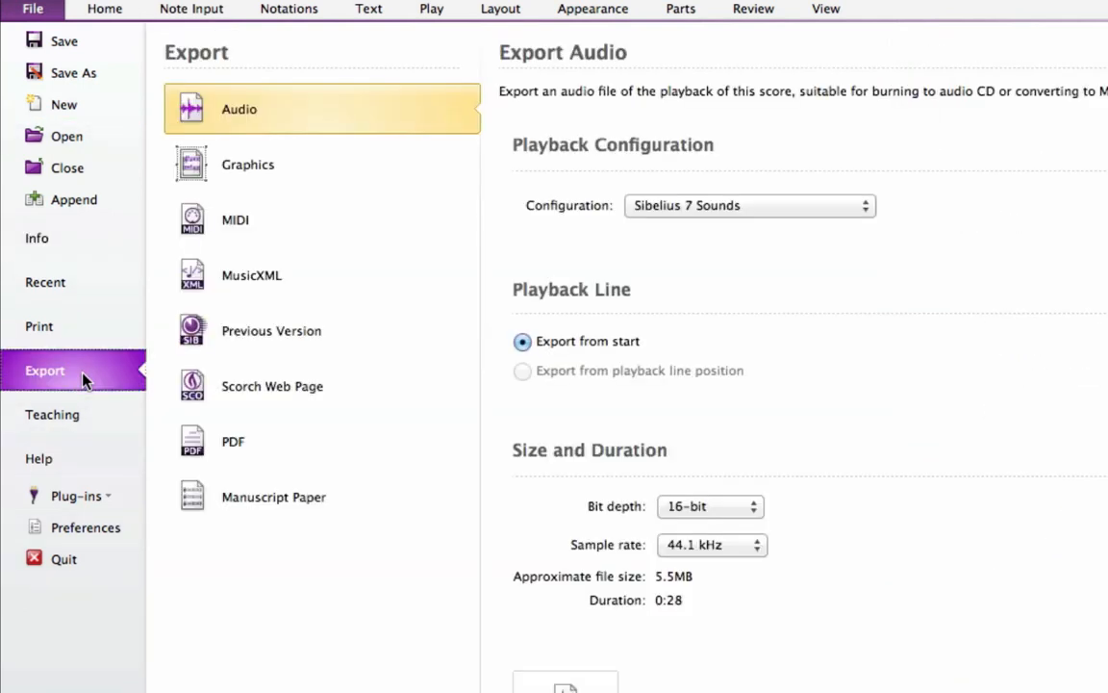
{"action": "left_click", "coordinate": [273, 180]}
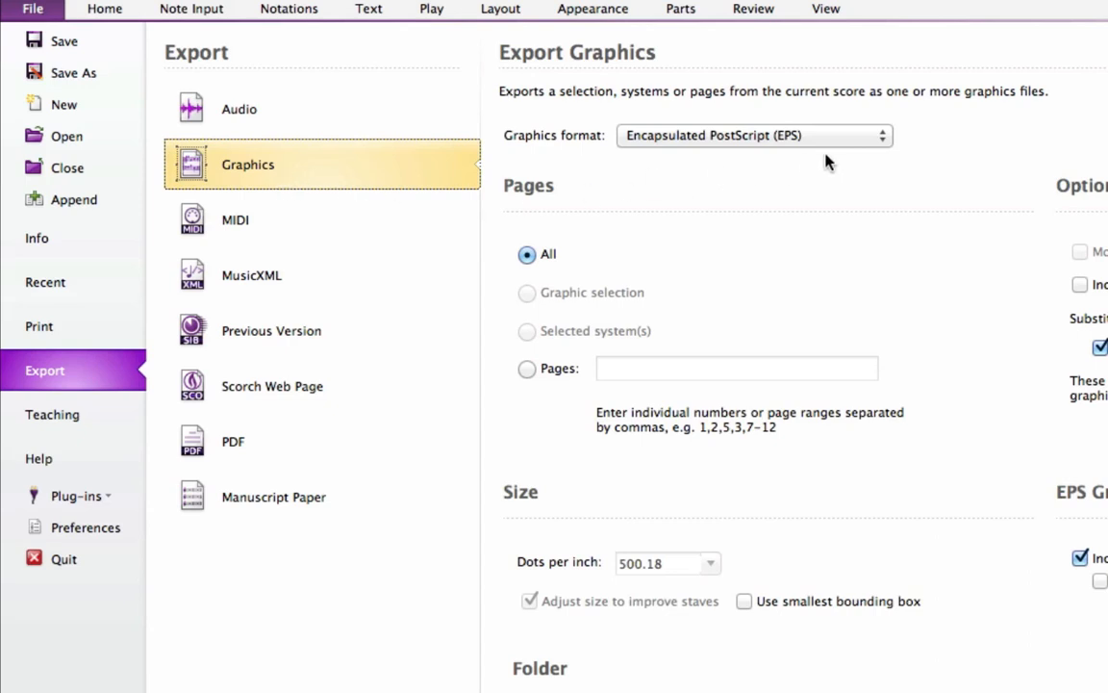
{"action": "left_click", "coordinate": [883, 137]}
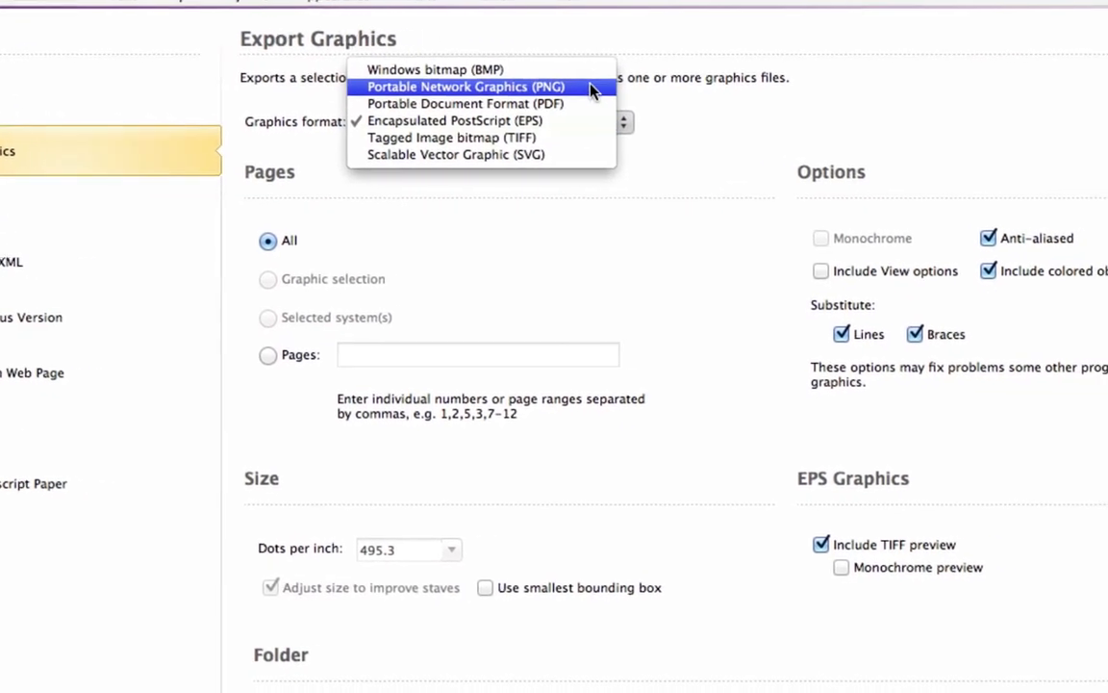
{"action": "left_click", "coordinate": [520, 85]}
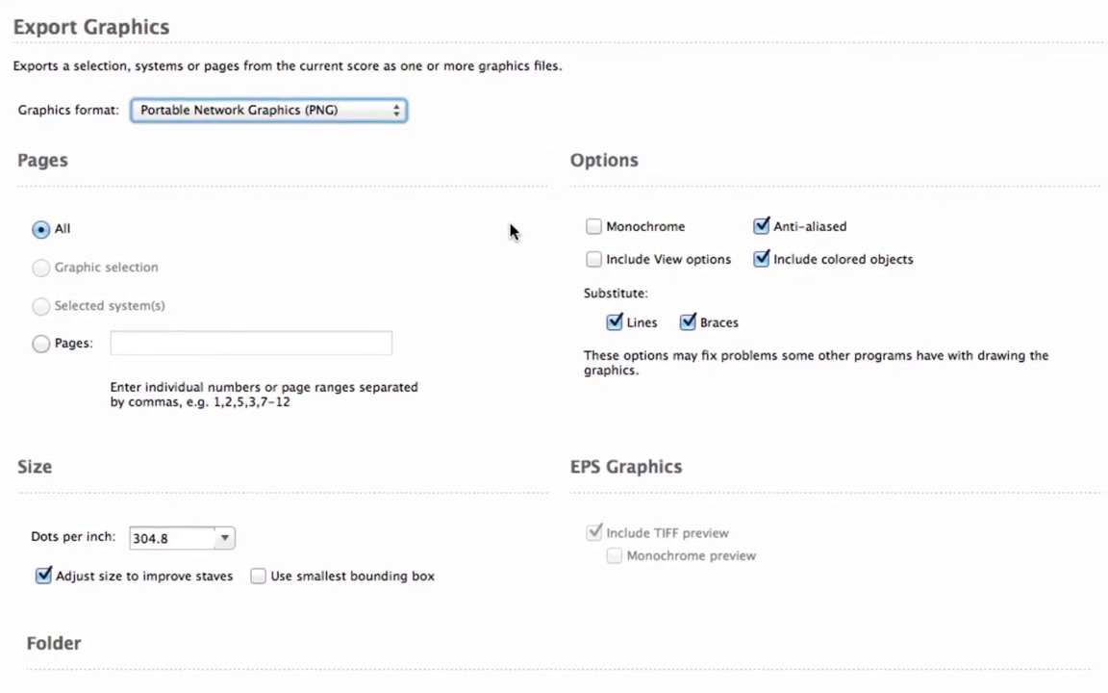
{"action": "left_click", "coordinate": [394, 111]}
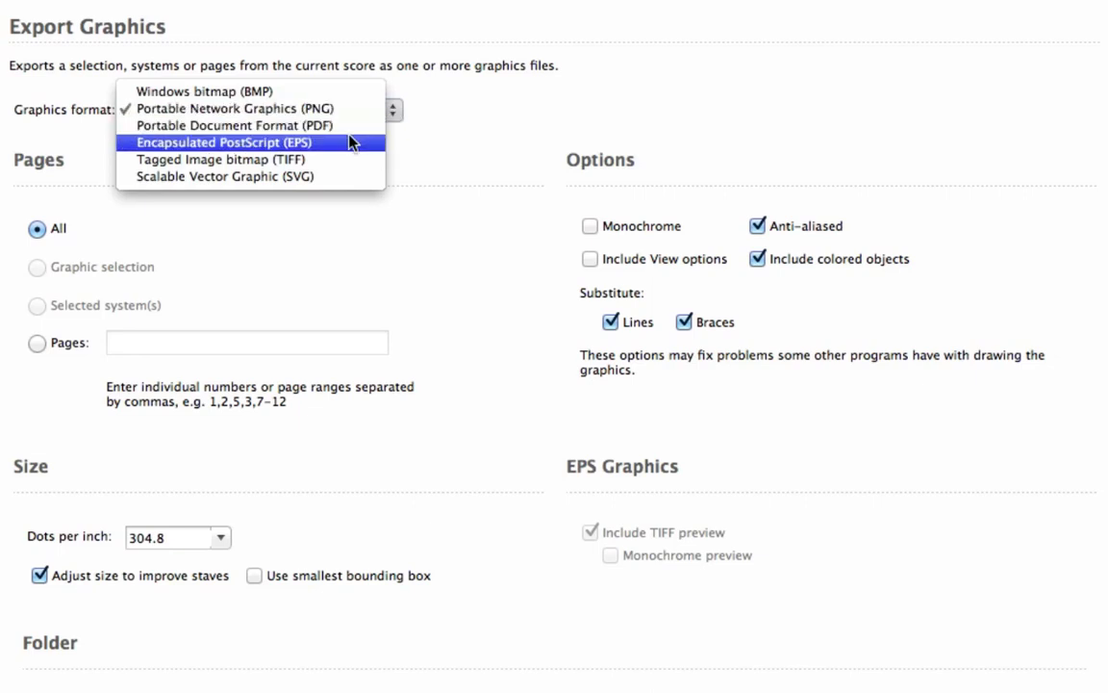
{"action": "left_click", "coordinate": [469, 149]}
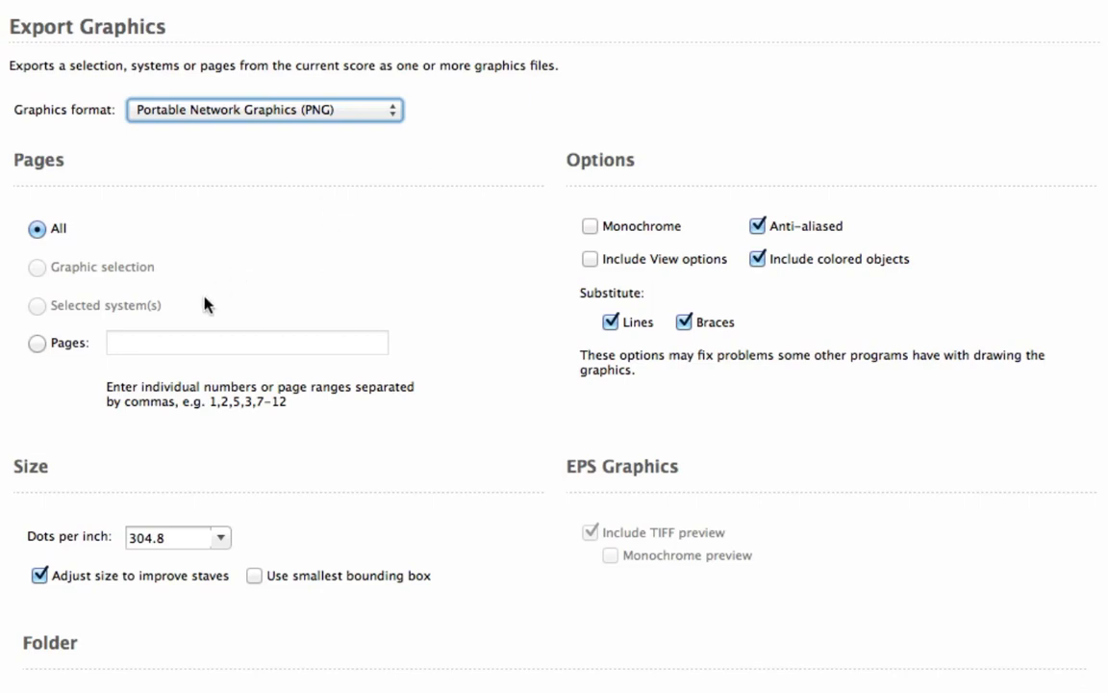
{"action": "left_click", "coordinate": [36, 346]}
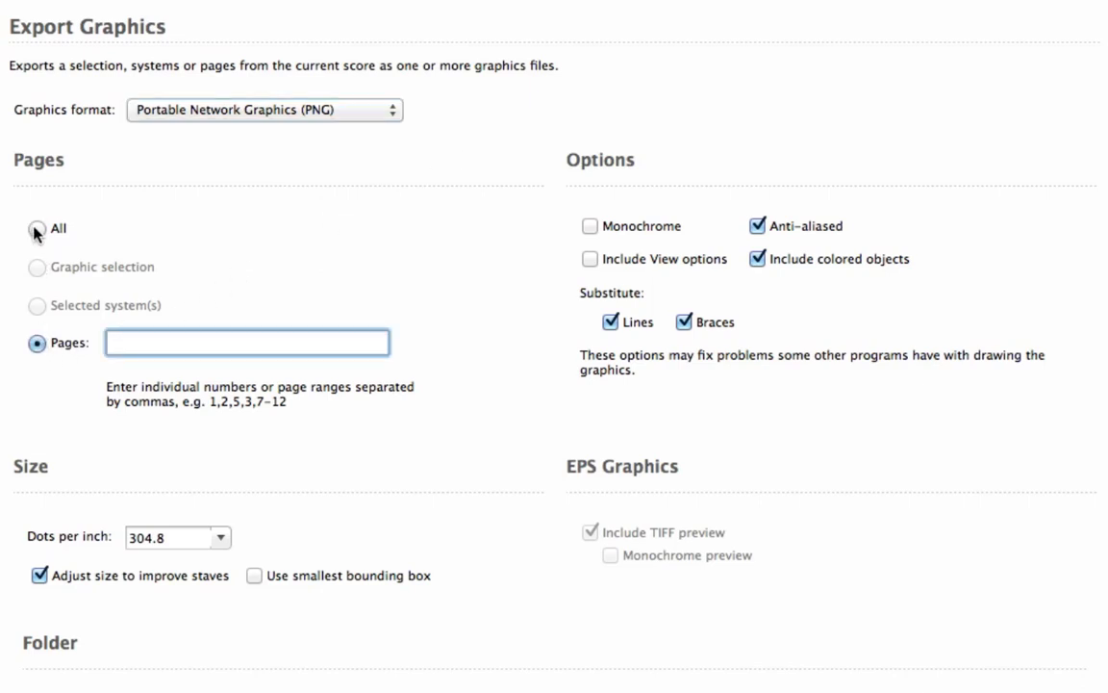
{"action": "left_click", "coordinate": [36, 230]}
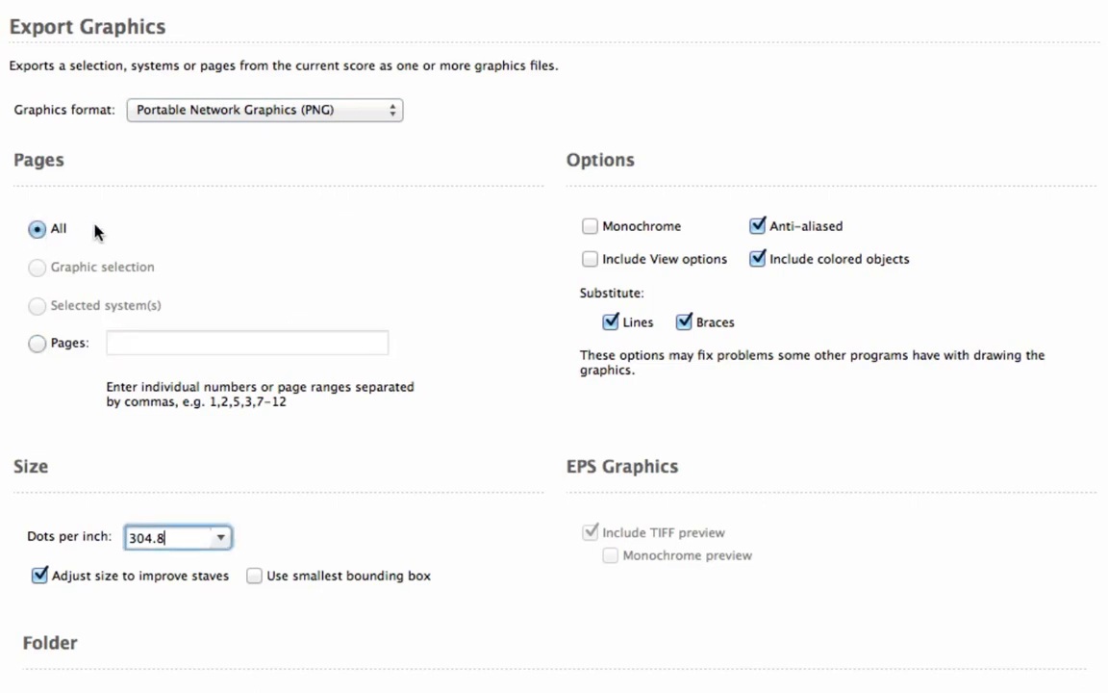
{"action": "left_click", "coordinate": [590, 228]}
{"action": "left_click", "coordinate": [589, 229]}
Set the export resolution to 300 dots per inch
{"action": "left_click", "coordinate": [222, 539]}
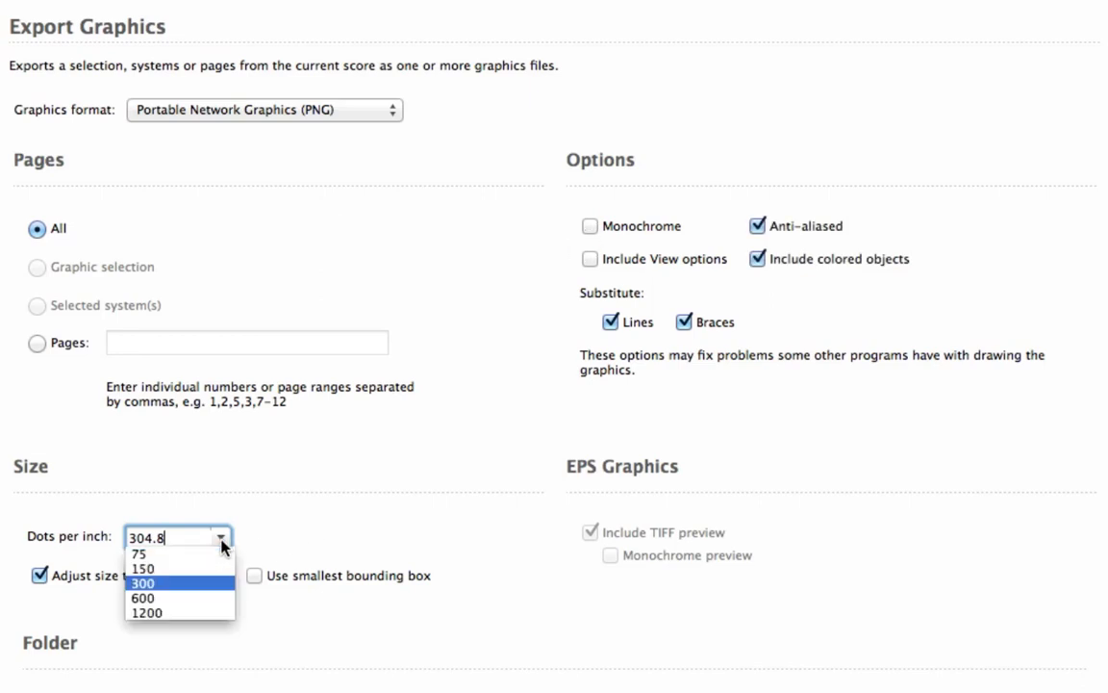
{"action": "left_click", "coordinate": [187, 584]}
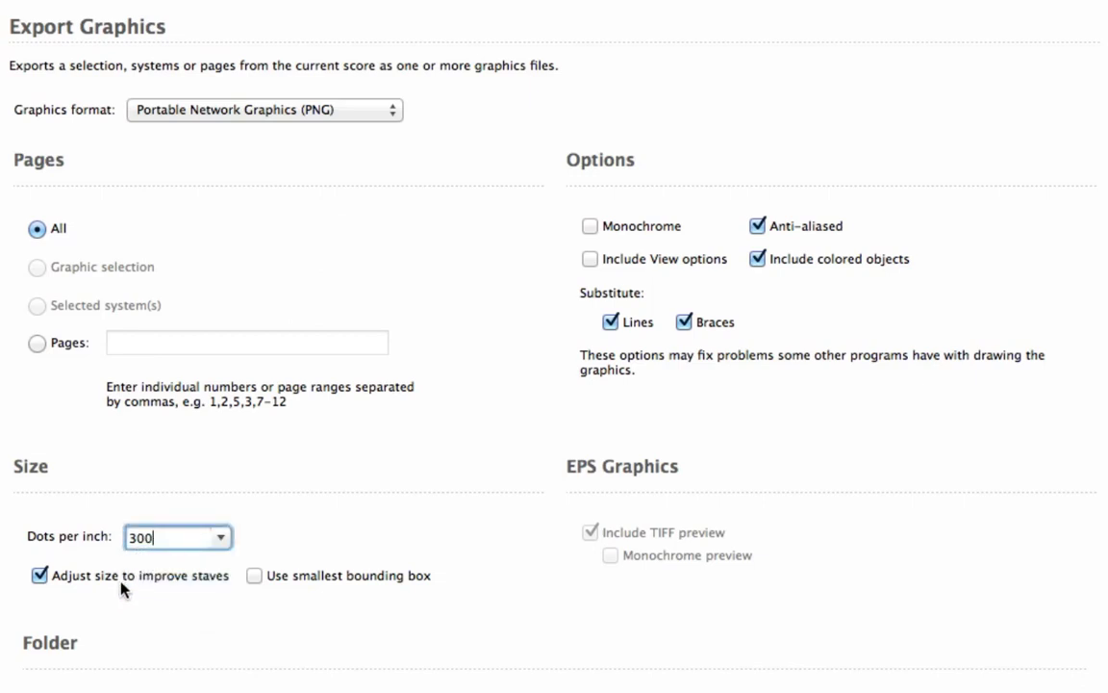
{"action": "key", "text": "Tab"}
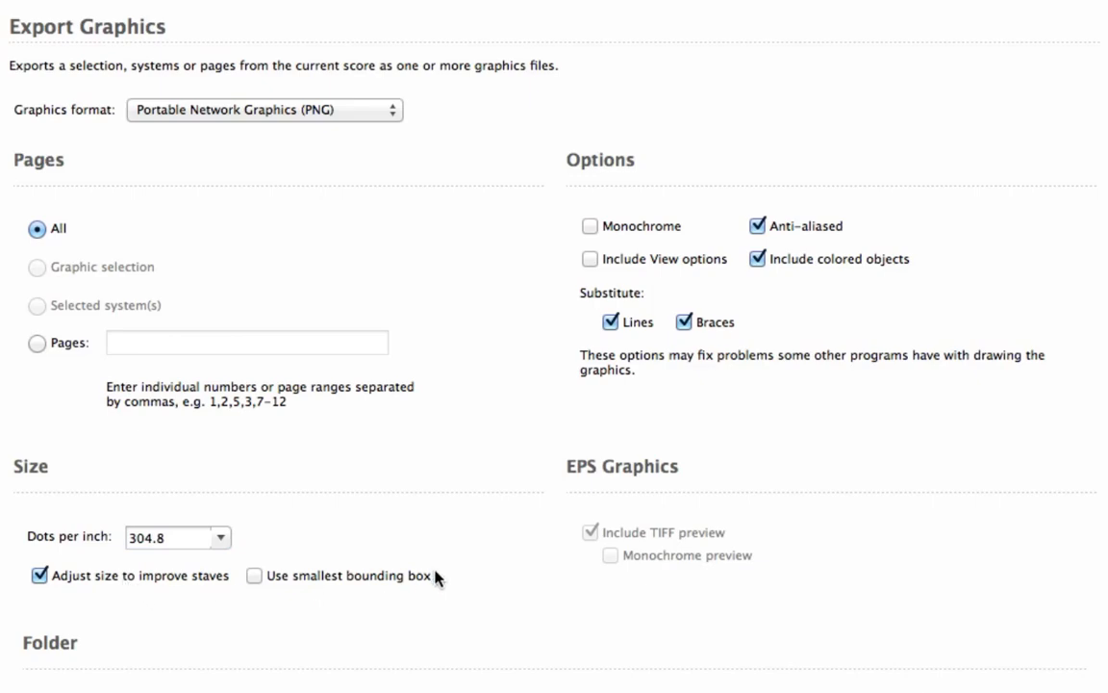
Name the exported graphics file "Test graphic export", leaving the smallest bounding box option off
{"action": "scroll", "coordinate": [435, 575], "scroll_direction": "down", "scroll_amount": 2}
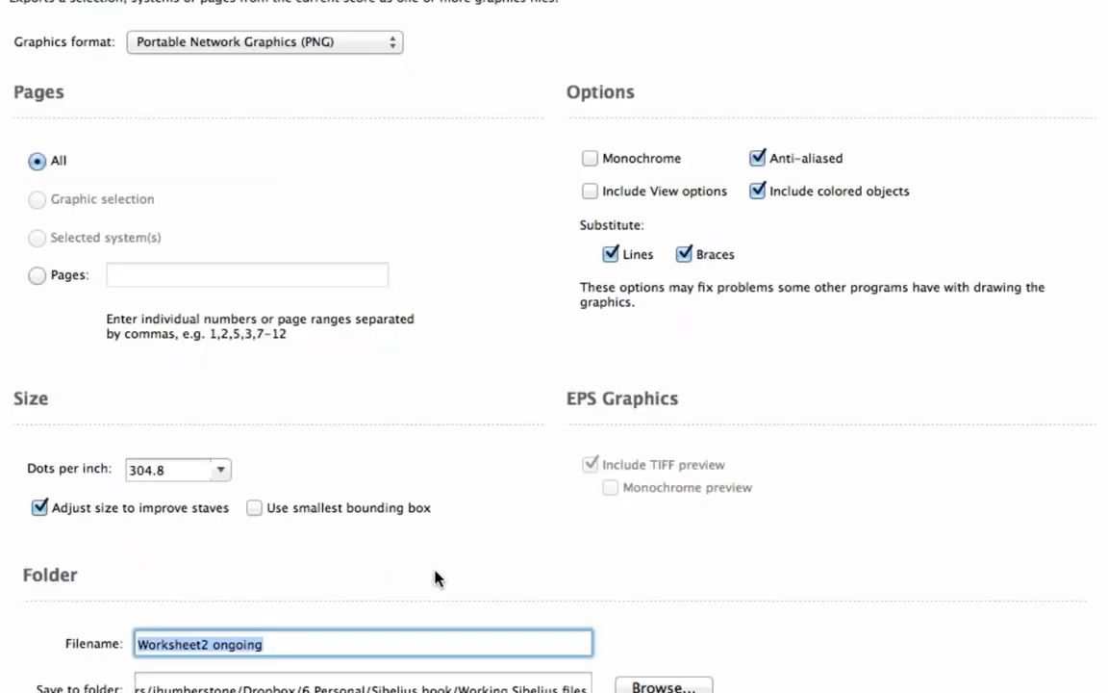
{"action": "scroll", "coordinate": [264, 539], "scroll_direction": "up", "scroll_amount": 2}
{"action": "scroll", "coordinate": [308, 539], "scroll_direction": "down", "scroll_amount": 4}
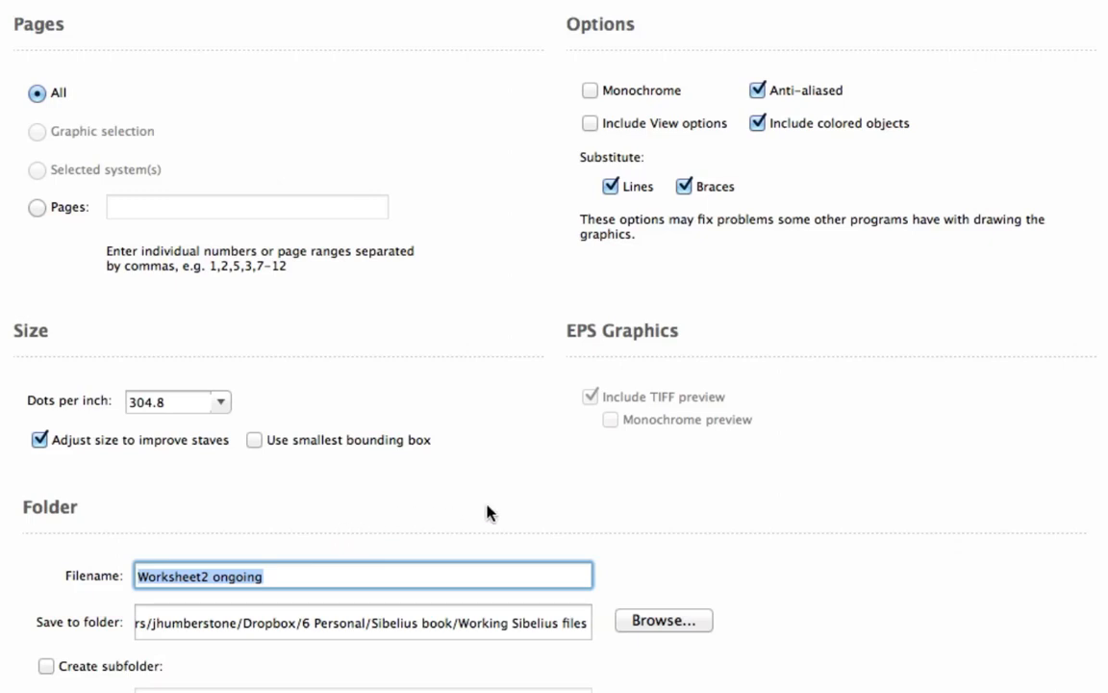
{"action": "type", "text": "Tes"}
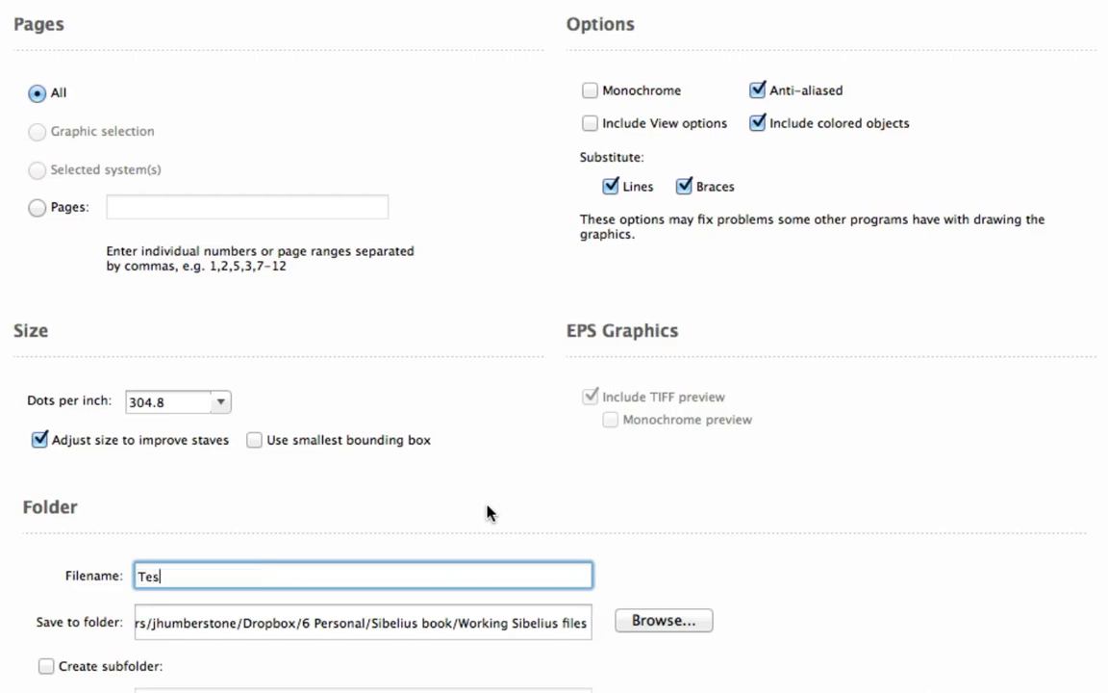
{"action": "type", "text": "t graphic export"}
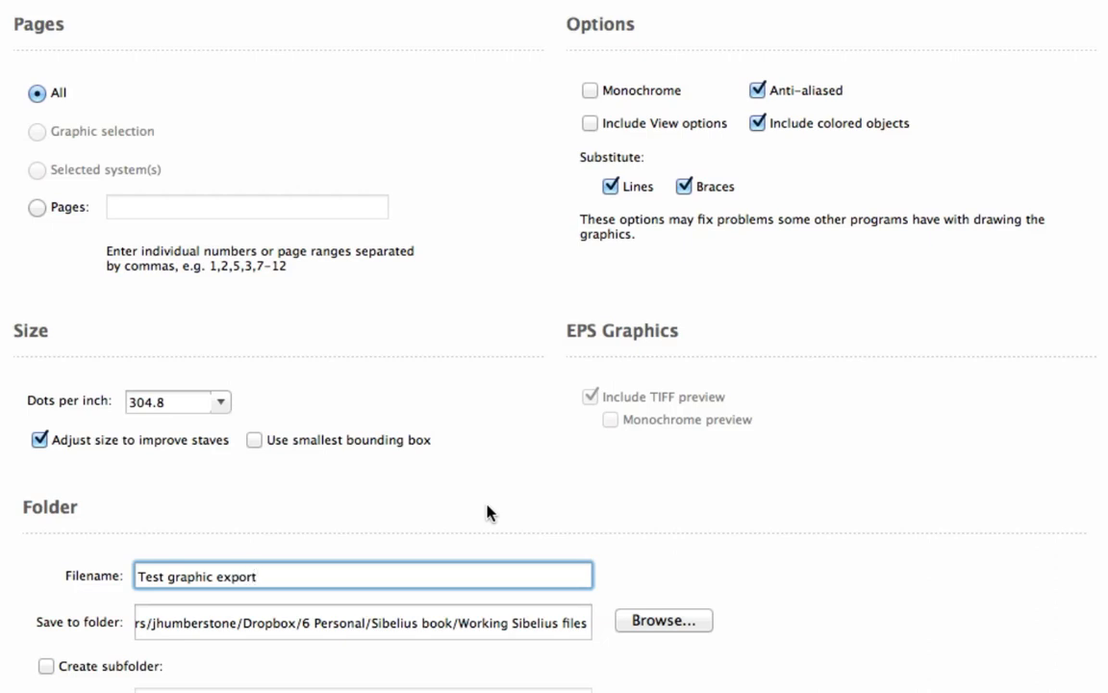
{"action": "left_click", "coordinate": [255, 441]}
{"action": "left_click", "coordinate": [255, 442]}
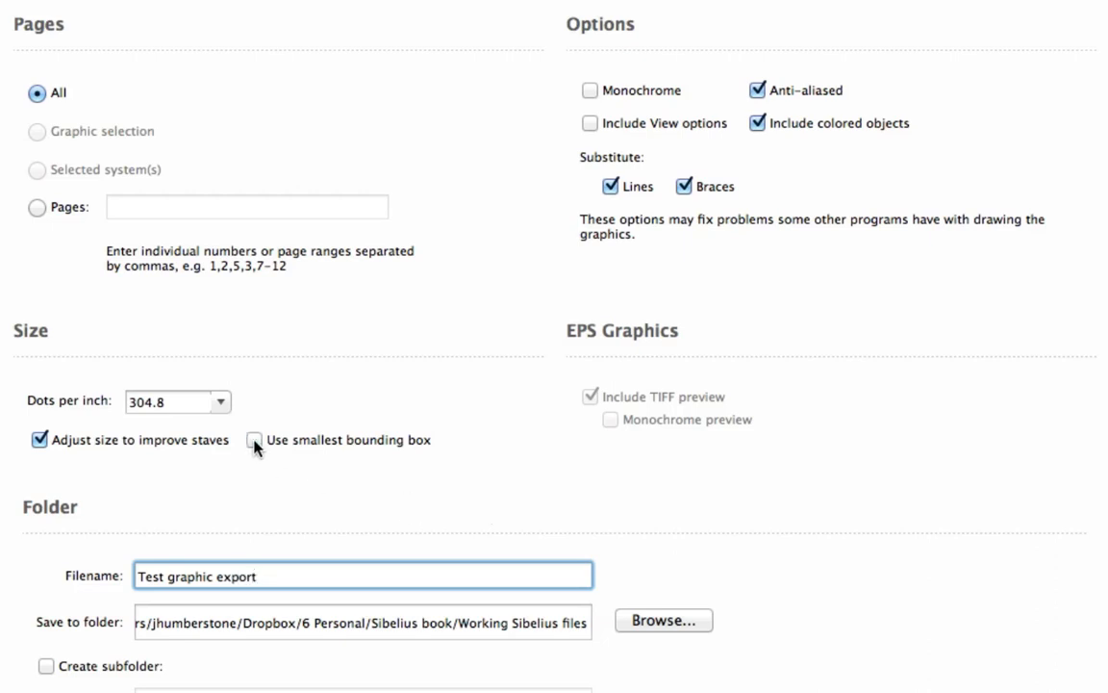
Set the save folder to the Desktop and export the score as a graphic
{"action": "left_click", "coordinate": [690, 627]}
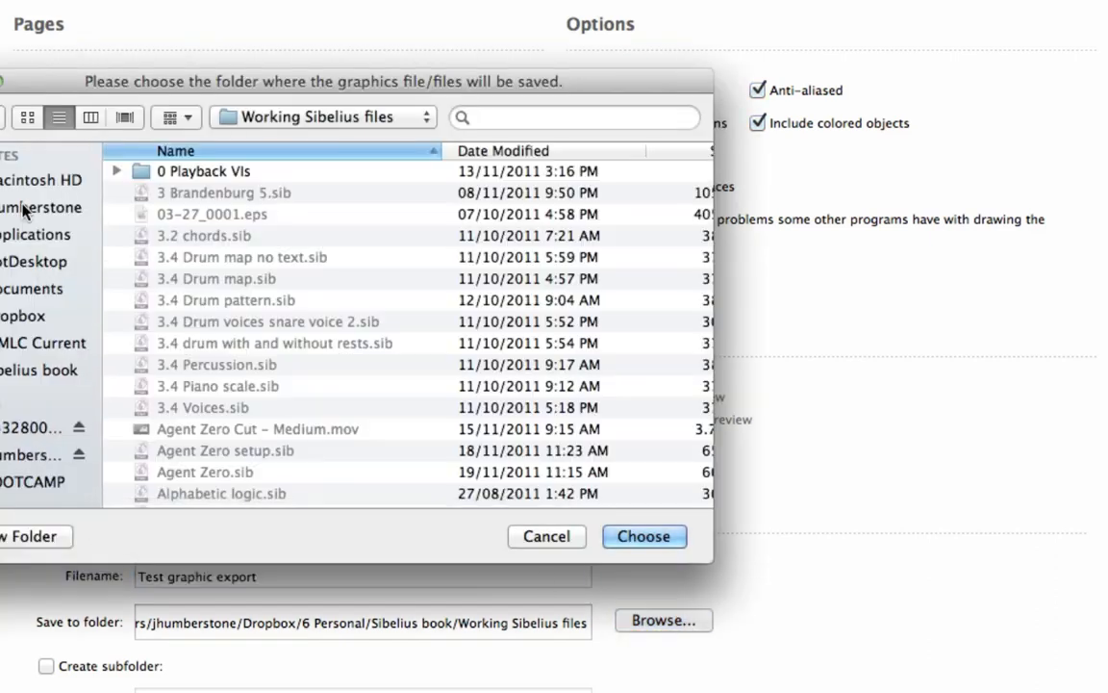
{"action": "left_click", "coordinate": [28, 207]}
{"action": "left_click", "coordinate": [163, 193]}
{"action": "double_click", "coordinate": [164, 193]}
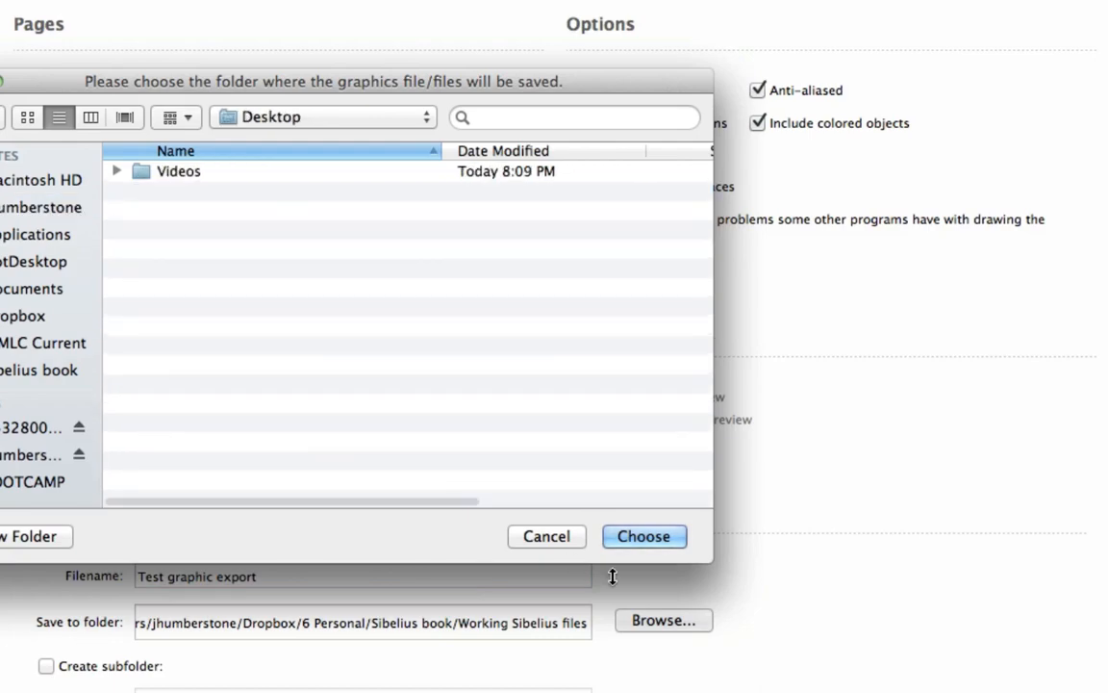
{"action": "left_click", "coordinate": [643, 536]}
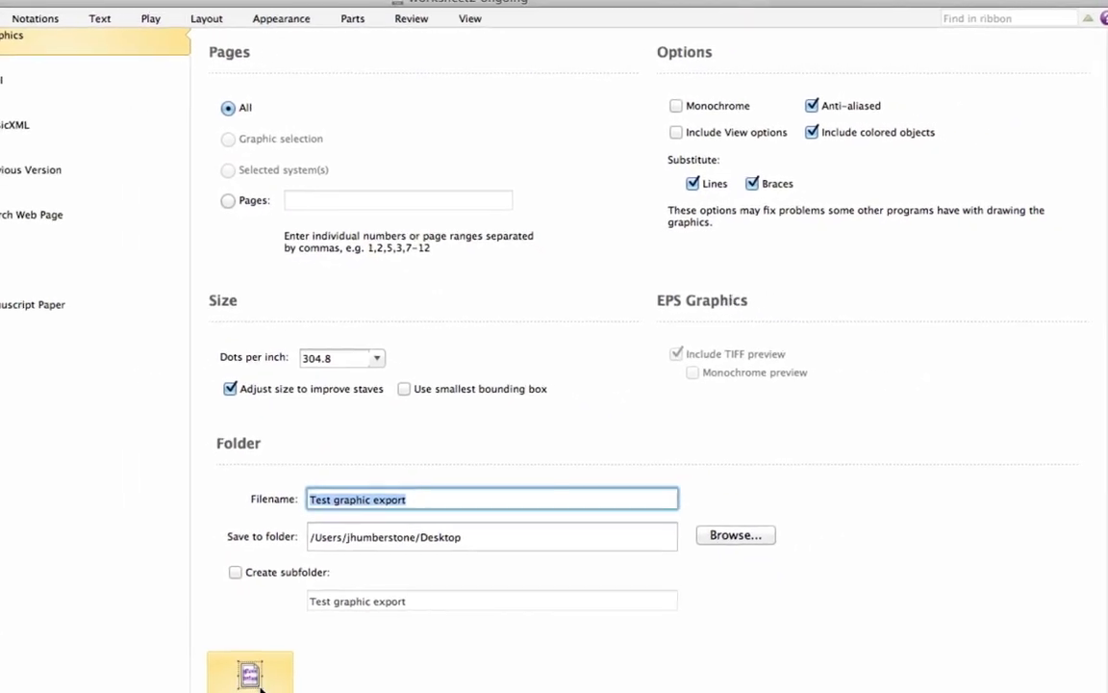
{"action": "left_click", "coordinate": [257, 682]}
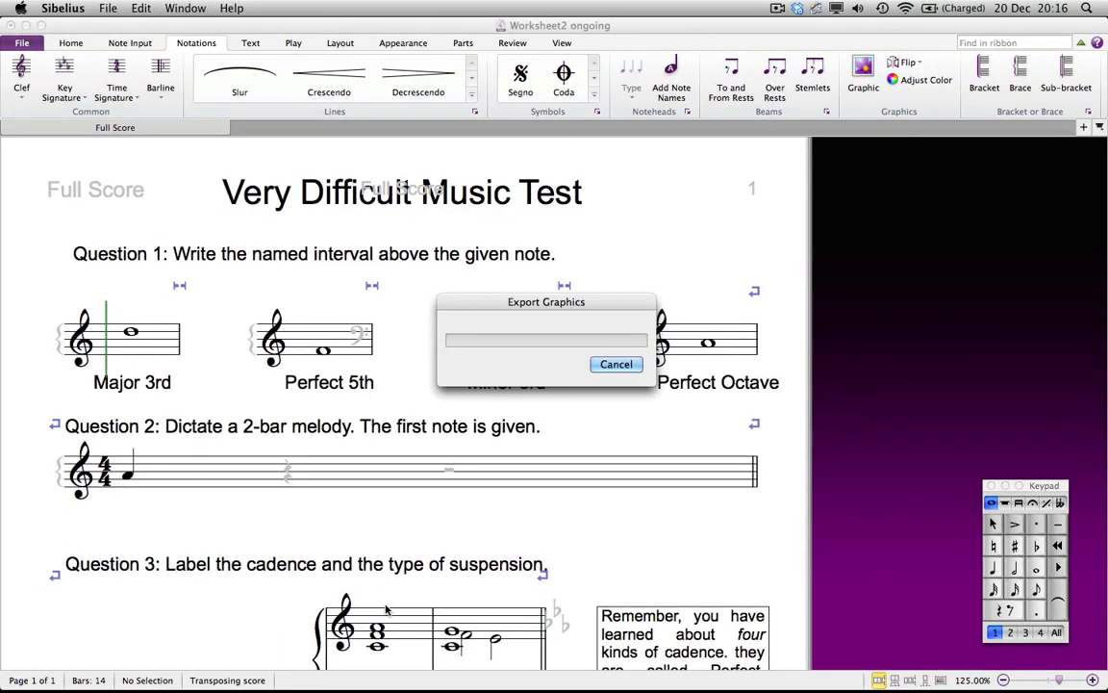